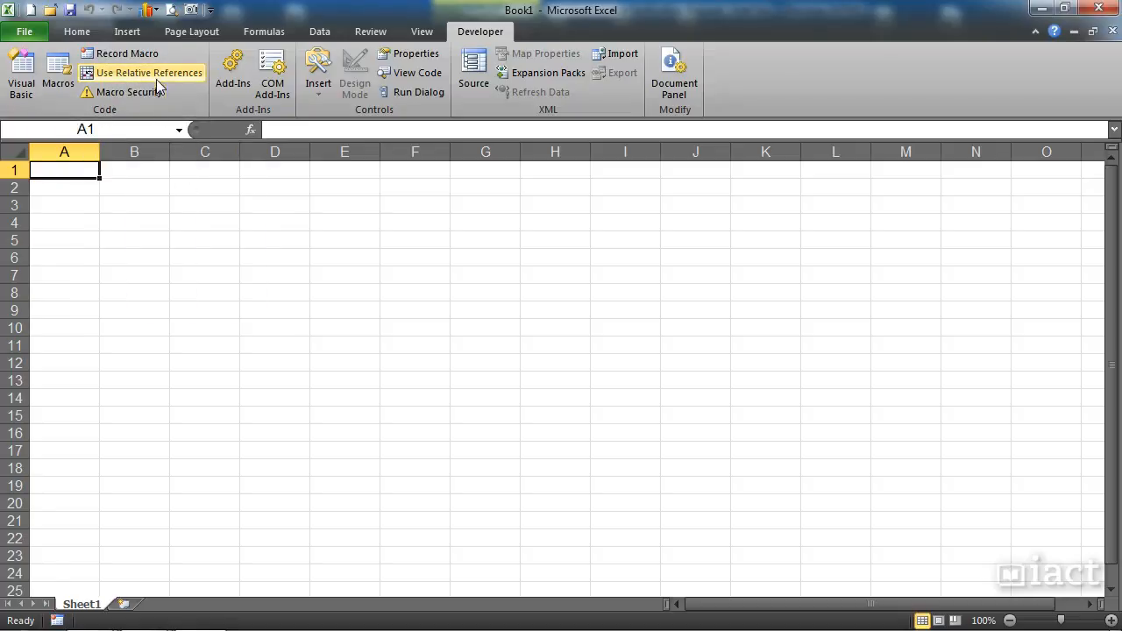
- Start recording a macro named macAbsolute with relative references turned off
{"action": "left_click", "coordinate": [157, 71]}
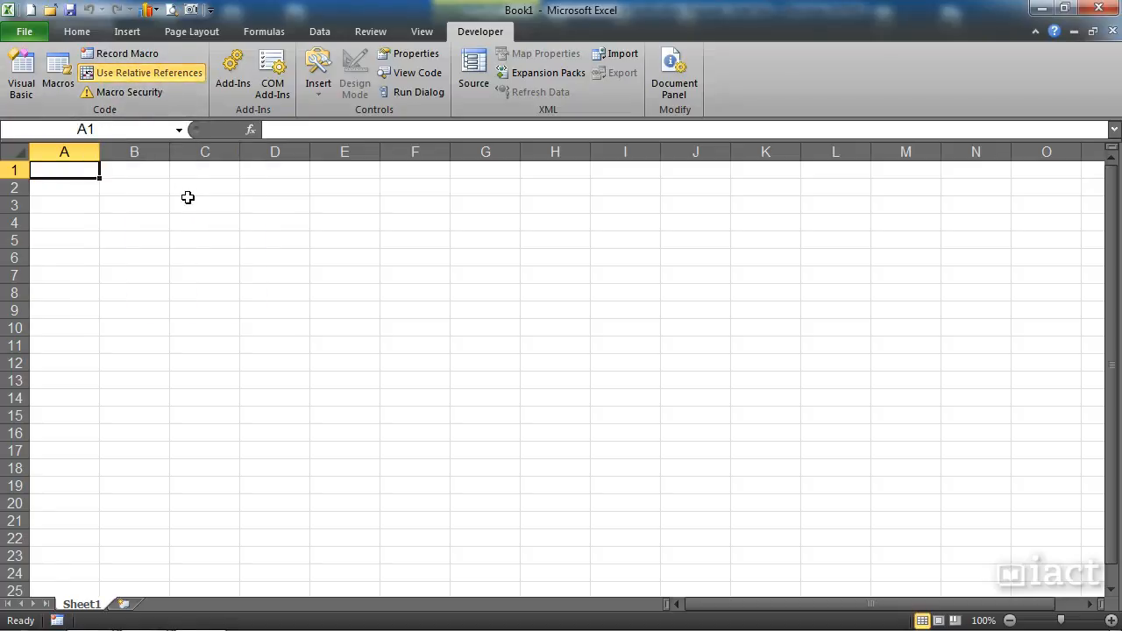
{"action": "left_click", "coordinate": [168, 72]}
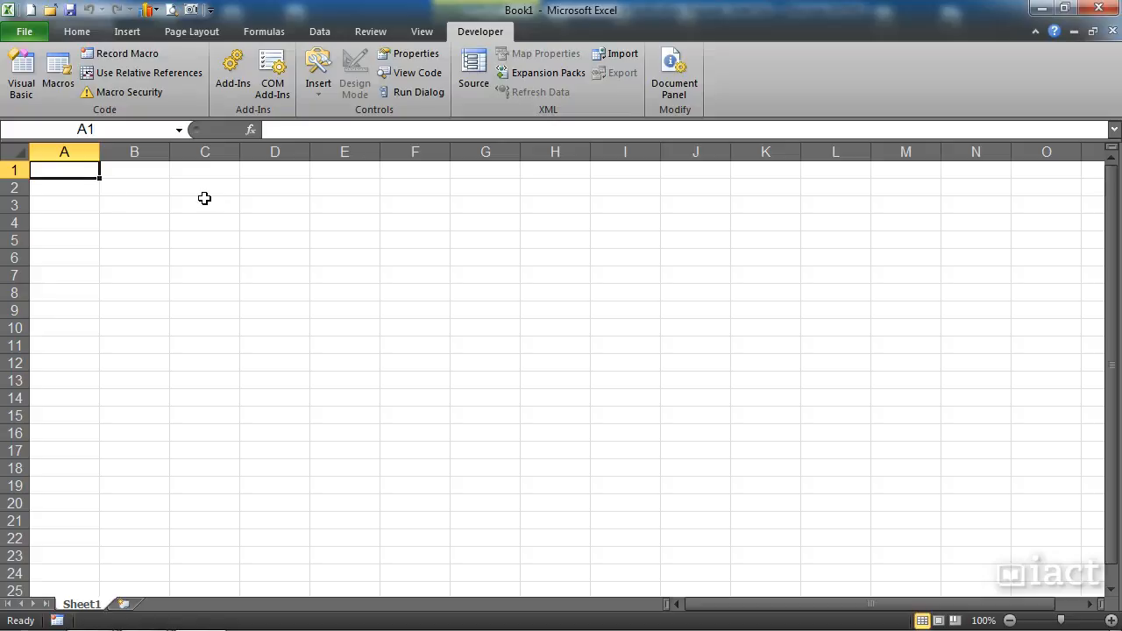
{"action": "left_click", "coordinate": [131, 52]}
{"action": "type", "text": "ma"}
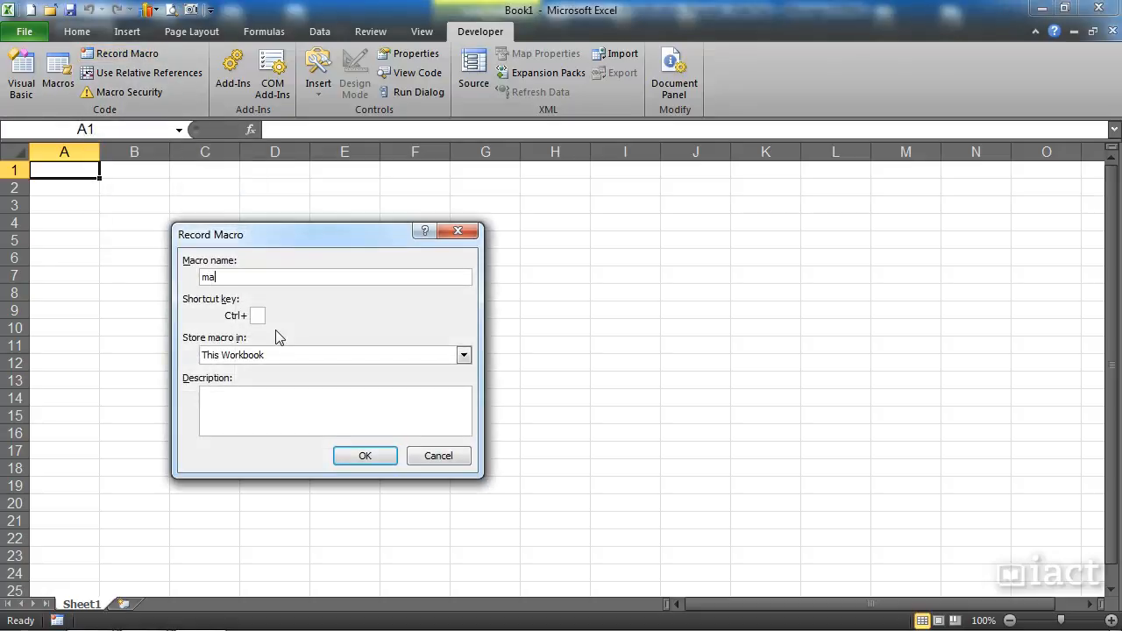
{"action": "type", "text": "cAbo"}
{"action": "key", "text": "BackSpace"}
{"action": "key", "text": "BackSpace"}
{"action": "type", "text": "bsolute"}
{"action": "left_click", "coordinate": [365, 457]}
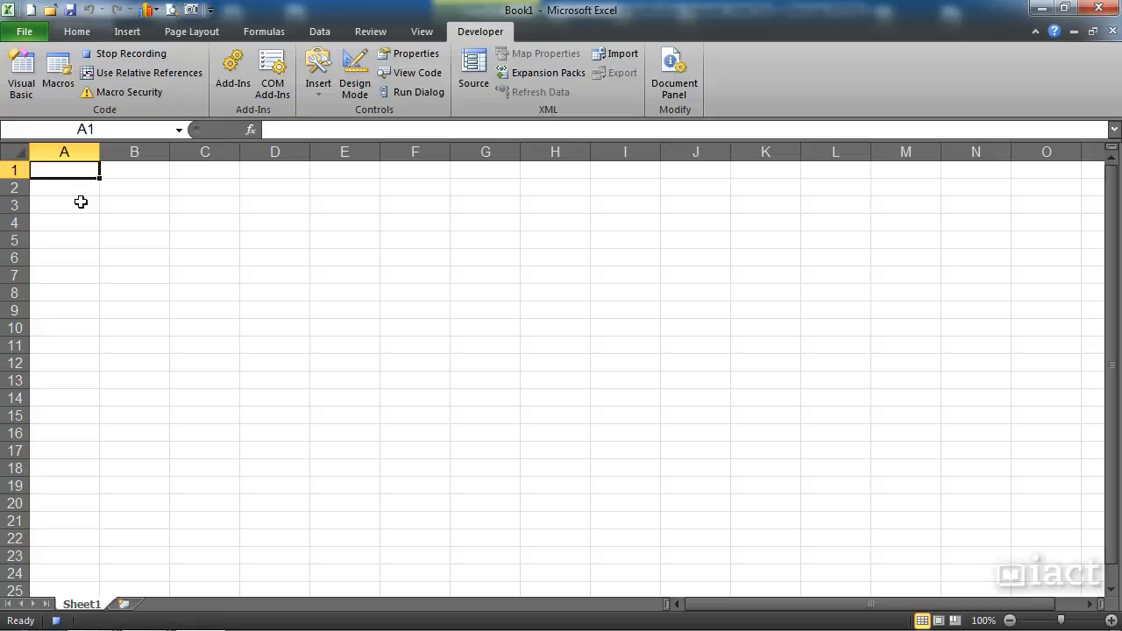
- Enter Jan in A1, fill the month series across to Jun in F1, select A2 and stop the macro recording
{"action": "type", "text": "Jan"}
{"action": "key", "text": "Return"}
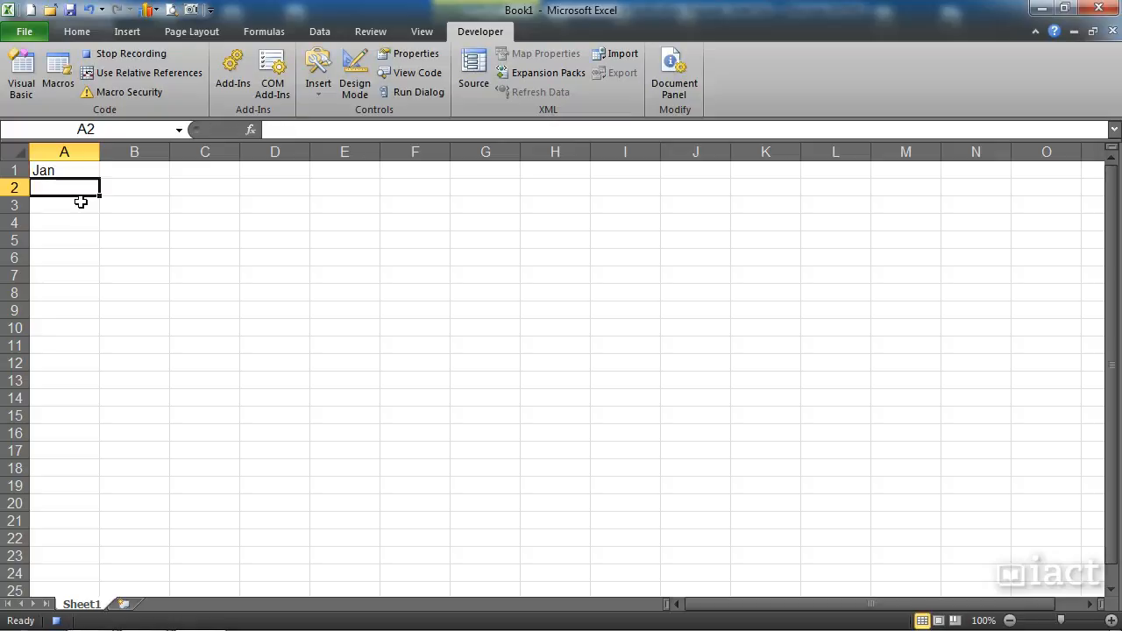
{"action": "left_click", "coordinate": [82, 168]}
{"action": "left_click_drag", "start_coordinate": [100, 177], "coordinate": [443, 167]}
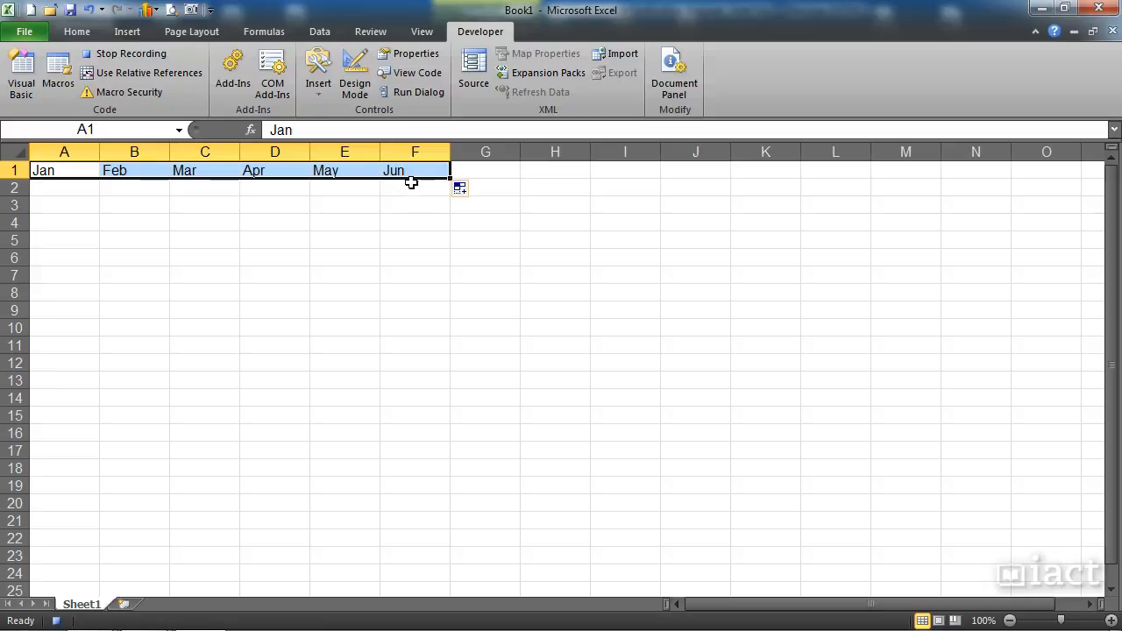
{"action": "left_click", "coordinate": [83, 192]}
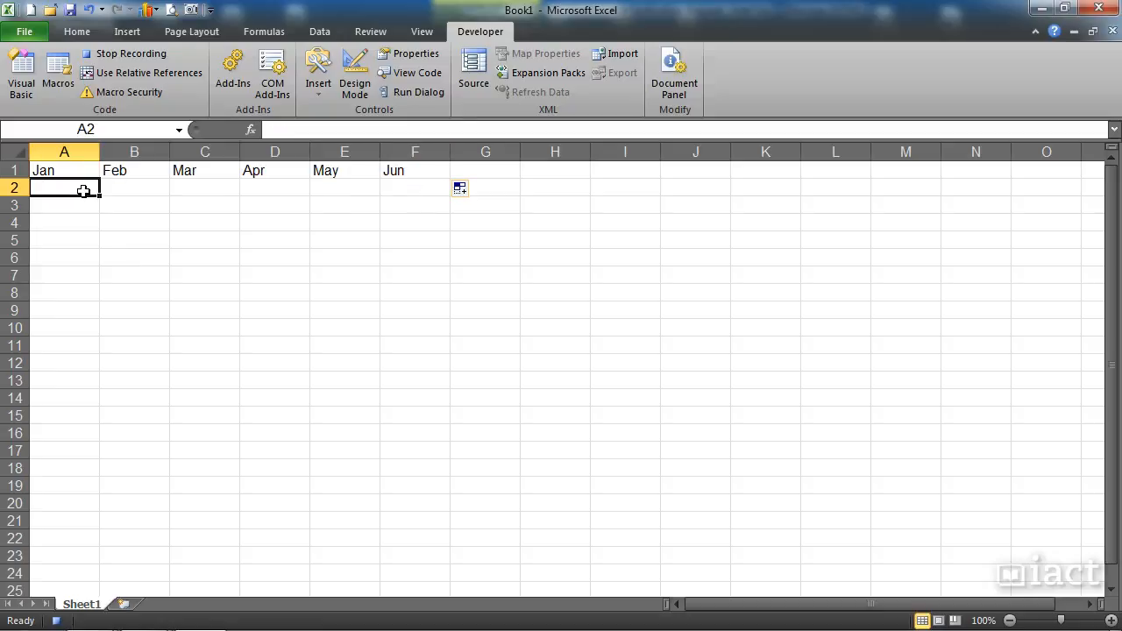
{"action": "left_click", "coordinate": [112, 54]}
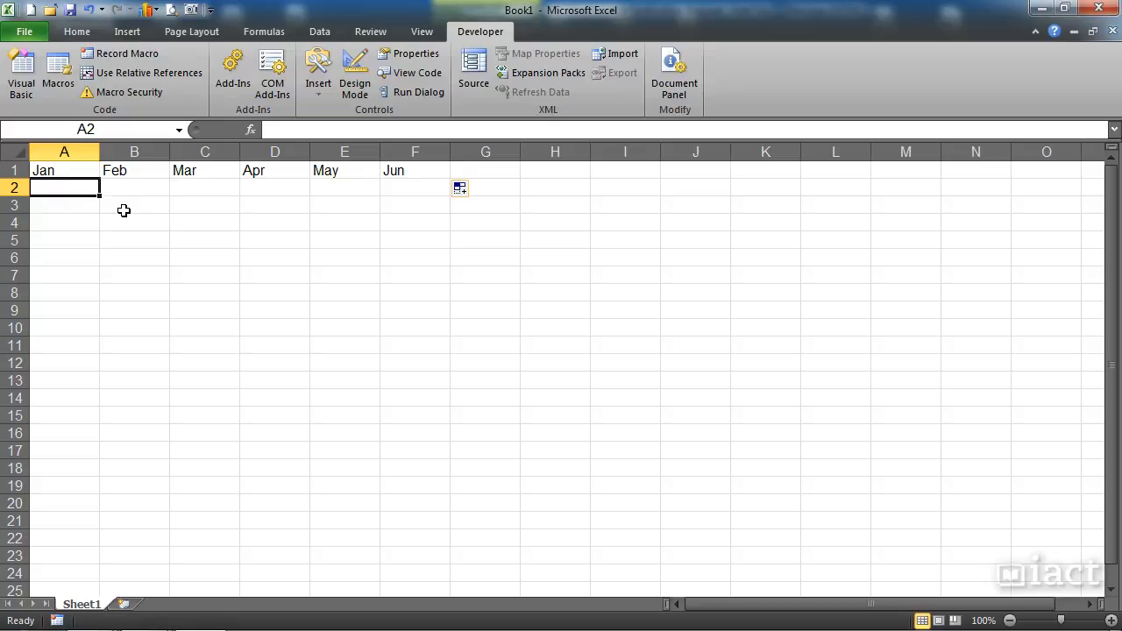
- Clear the months from A1:F1 and run the macAbsolute macro with cell E8 selected
{"action": "left_click_drag", "start_coordinate": [72, 170], "coordinate": [469, 174]}
{"action": "key", "text": "Delete"}
{"action": "left_click", "coordinate": [375, 292]}
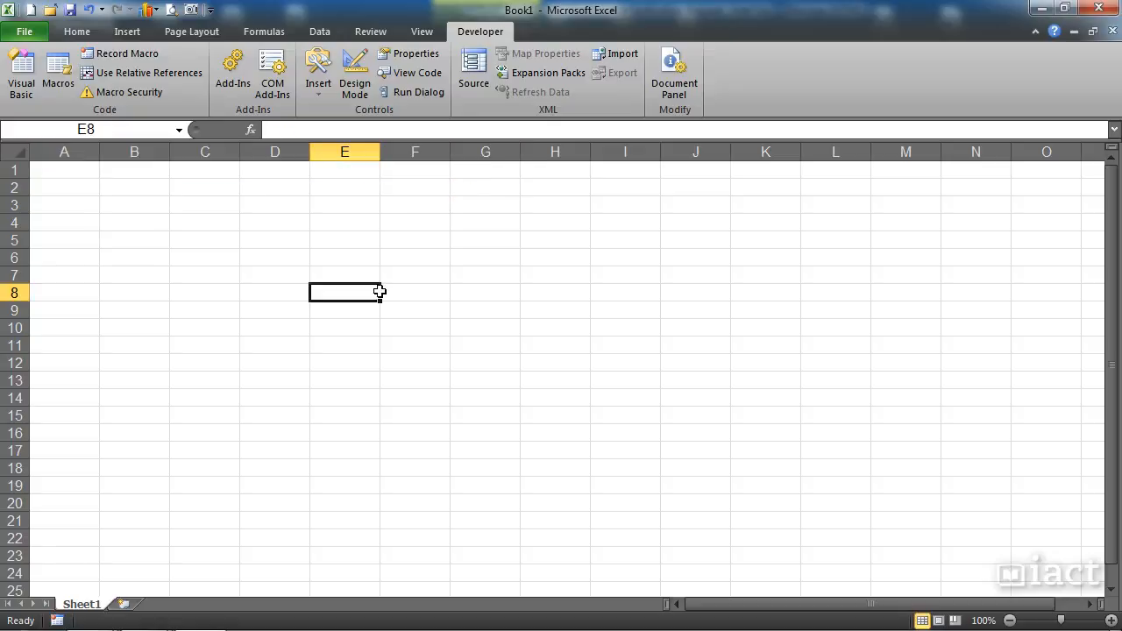
{"action": "left_click", "coordinate": [58, 75]}
{"action": "left_click", "coordinate": [218, 263]}
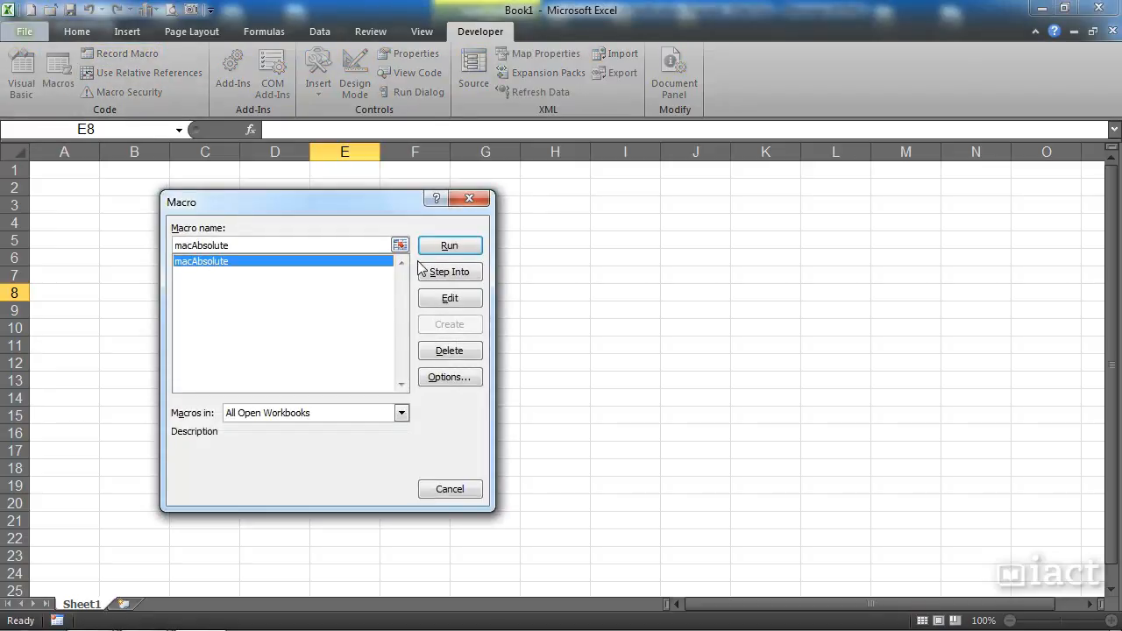
{"action": "left_click", "coordinate": [449, 247]}
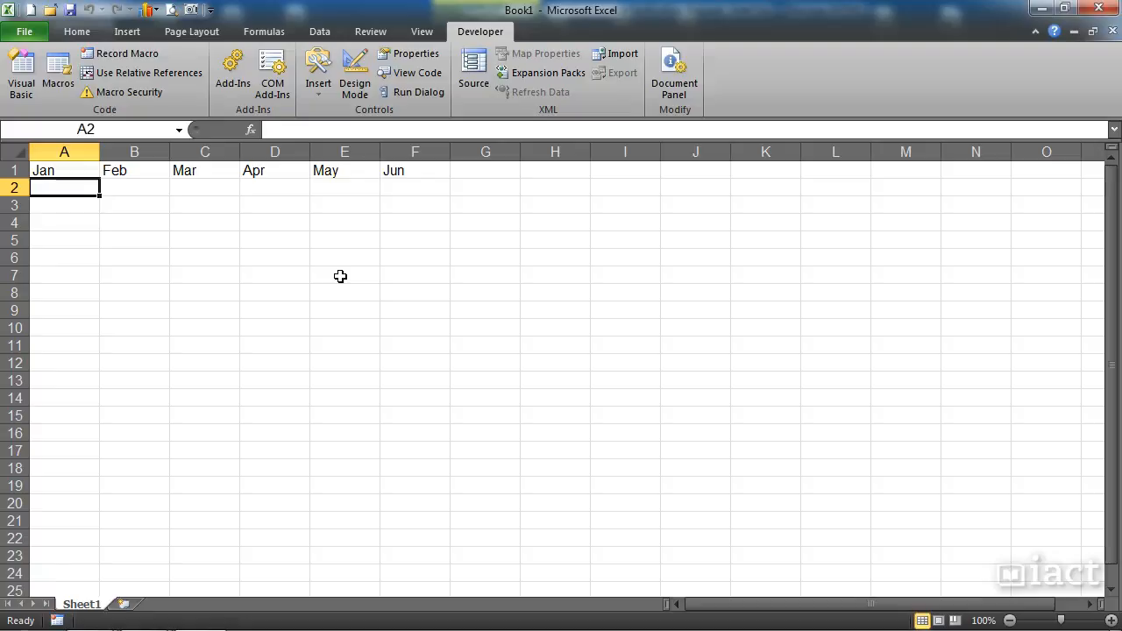
- Clear A1:F1 again and run the macAbsolute macro with cell K3 selected
{"action": "left_click_drag", "start_coordinate": [88, 171], "coordinate": [413, 170]}
{"action": "key", "text": "Delete"}
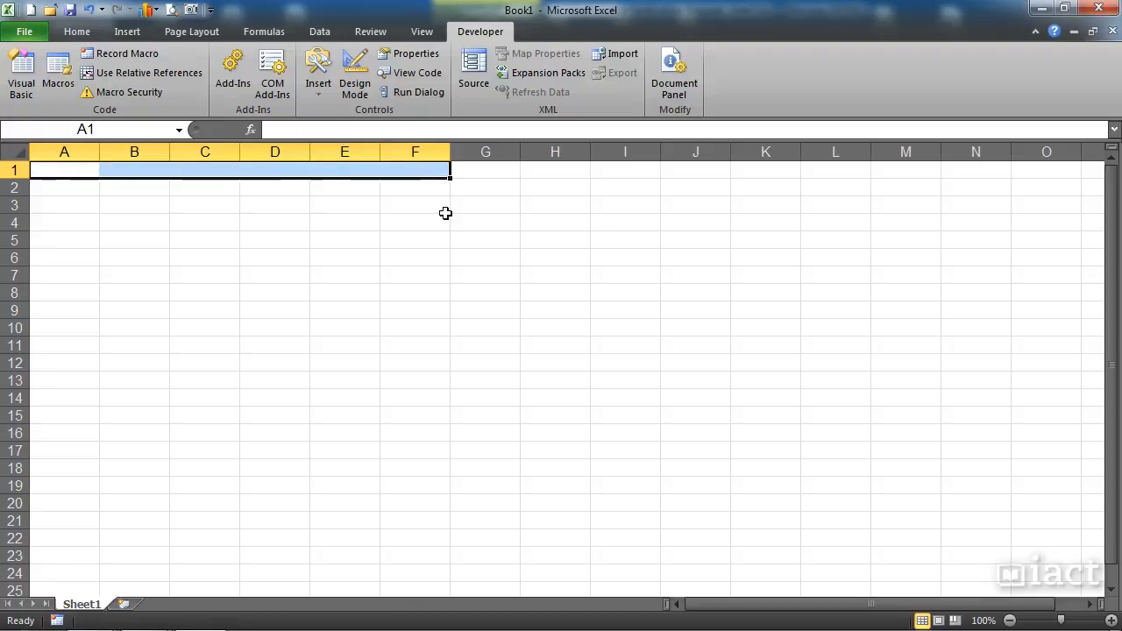
{"action": "left_click", "coordinate": [757, 209]}
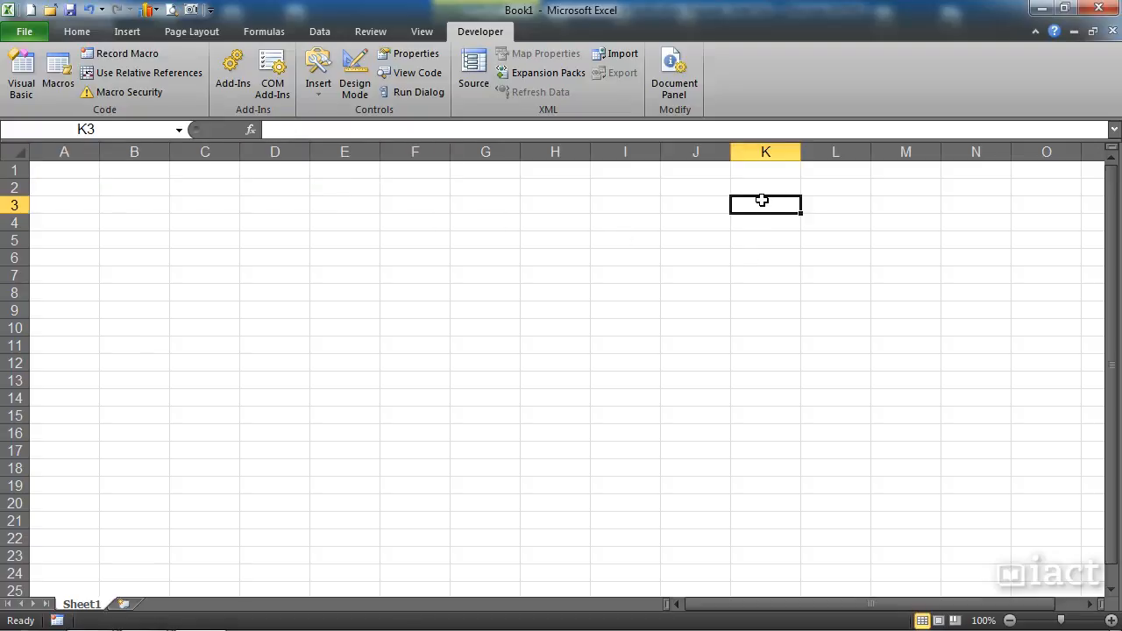
{"action": "left_click", "coordinate": [58, 75]}
{"action": "left_click", "coordinate": [445, 246]}
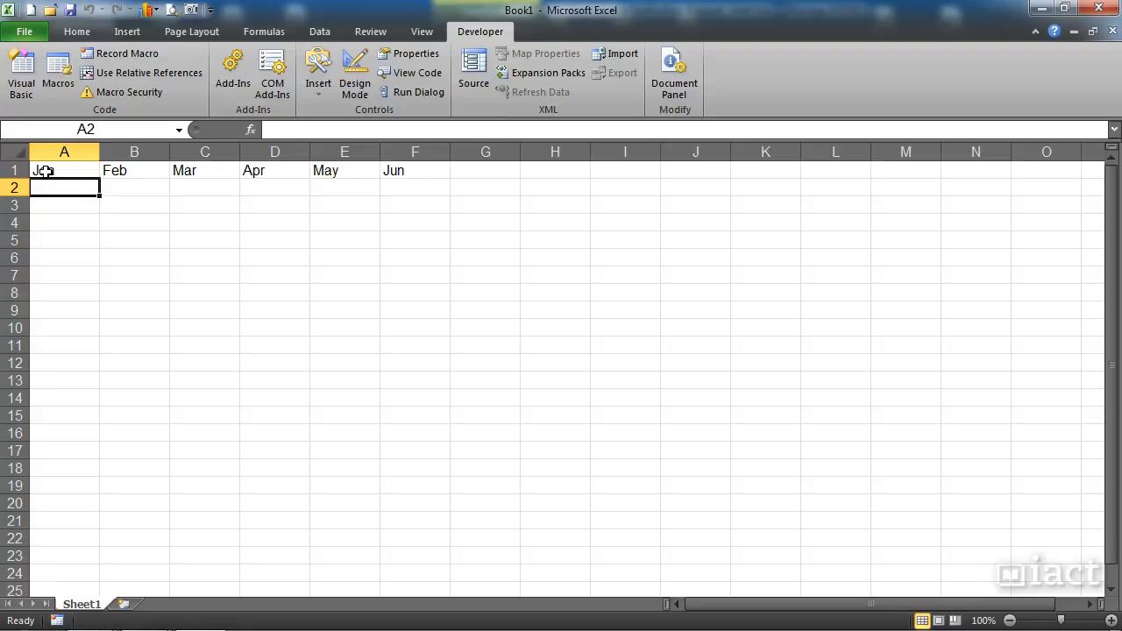
- Clear the range A1:F2 and select cell A1 as the starting cell
{"action": "left_click_drag", "start_coordinate": [46, 172], "coordinate": [408, 186]}
{"action": "key", "text": "Delete"}
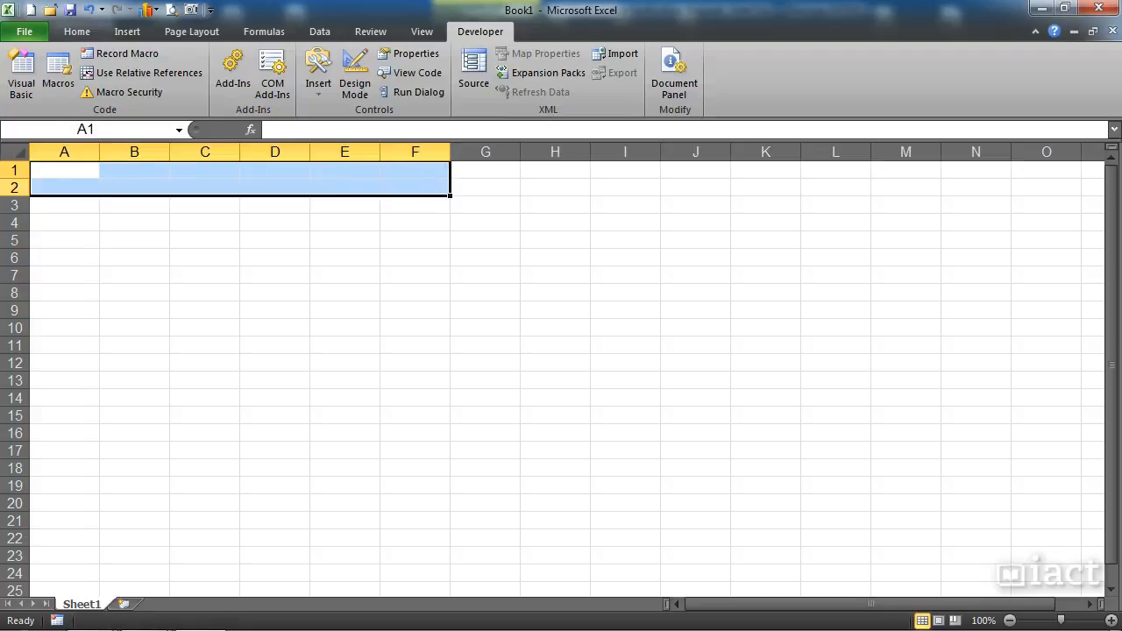
{"action": "left_click", "coordinate": [43, 171]}
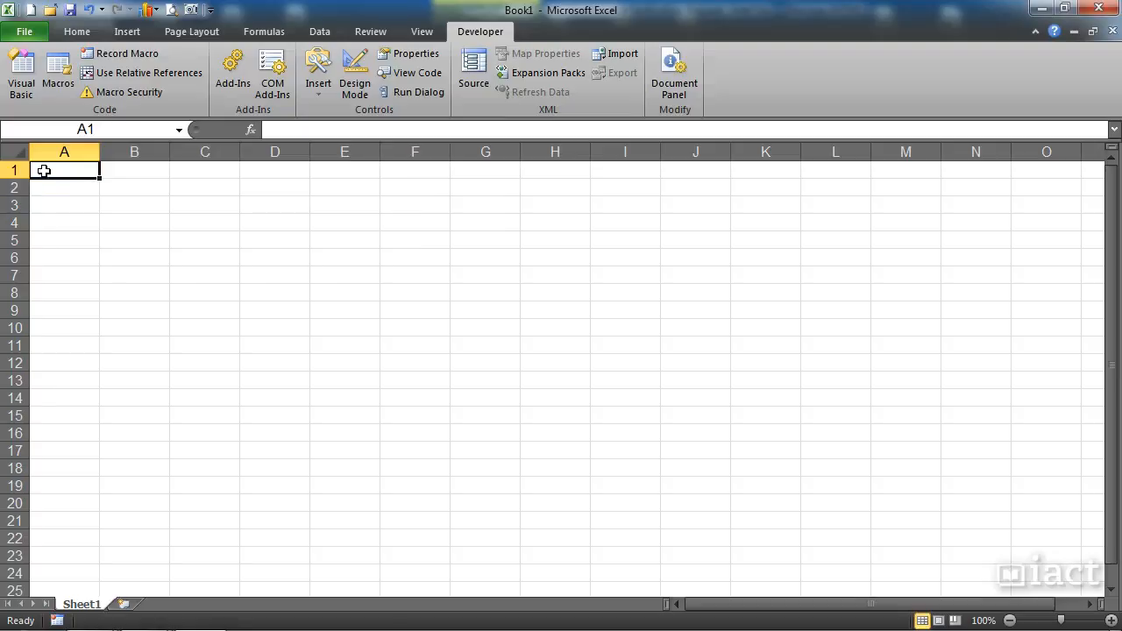
- Turn on relative references and start recording a macro named macRelative
{"action": "left_click", "coordinate": [133, 72]}
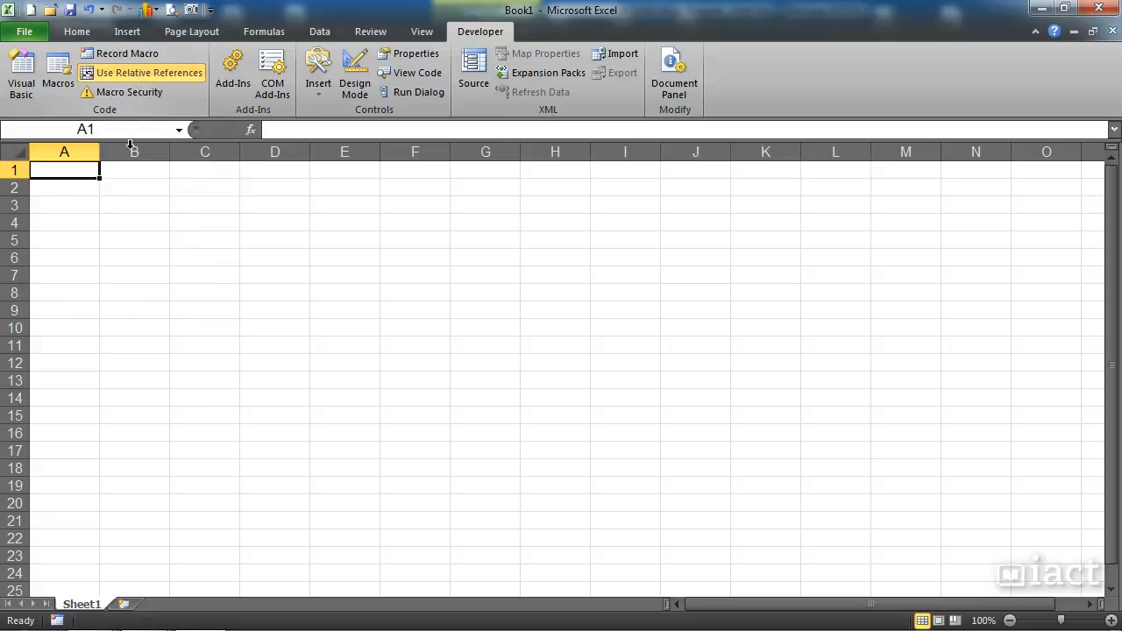
{"action": "left_click", "coordinate": [129, 55]}
{"action": "type", "text": "macRelative"}
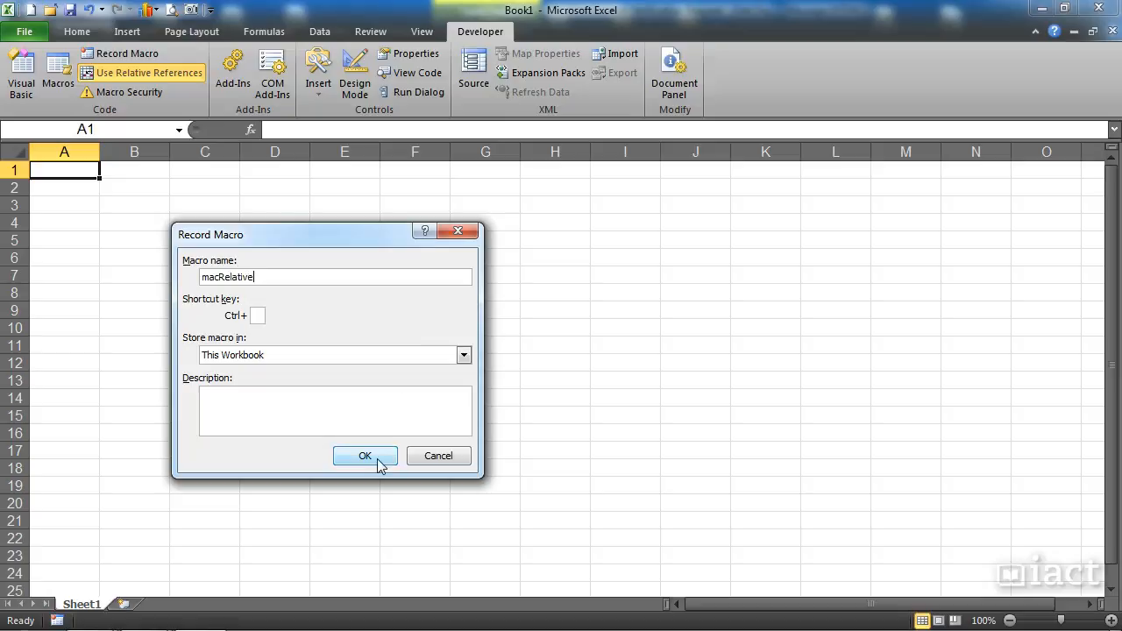
{"action": "left_click", "coordinate": [379, 463]}
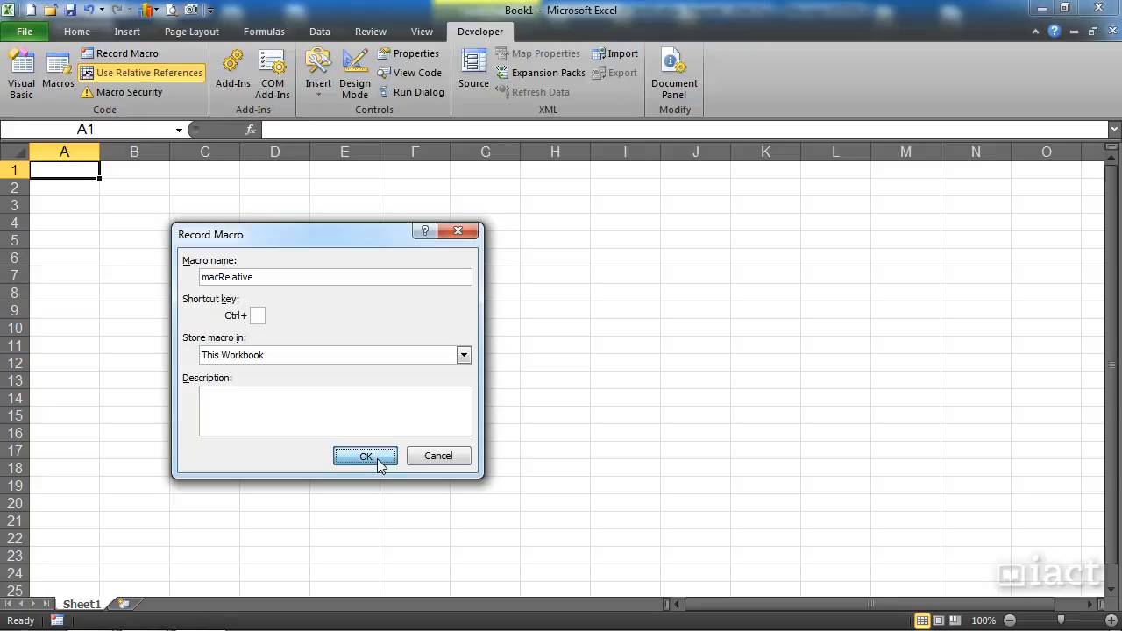
- Record entering Jan in A1, filling the months through Jun in F1 and selecting A2, and end the macRelative recording
{"action": "type", "text": "Jan"}
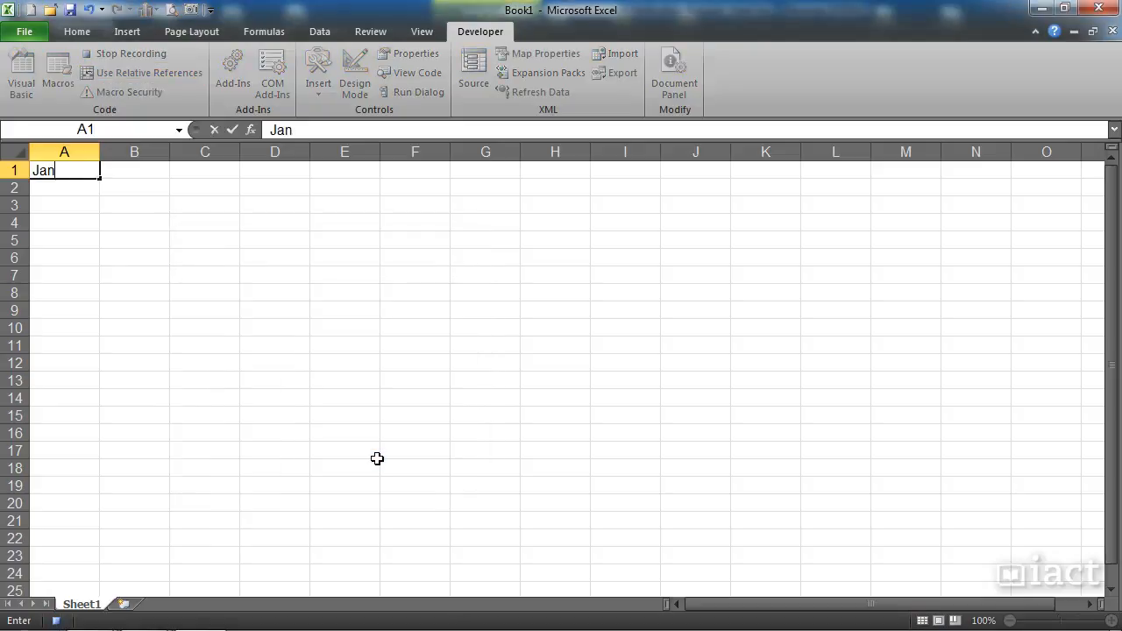
{"action": "left_click_drag", "start_coordinate": [100, 179], "coordinate": [445, 181]}
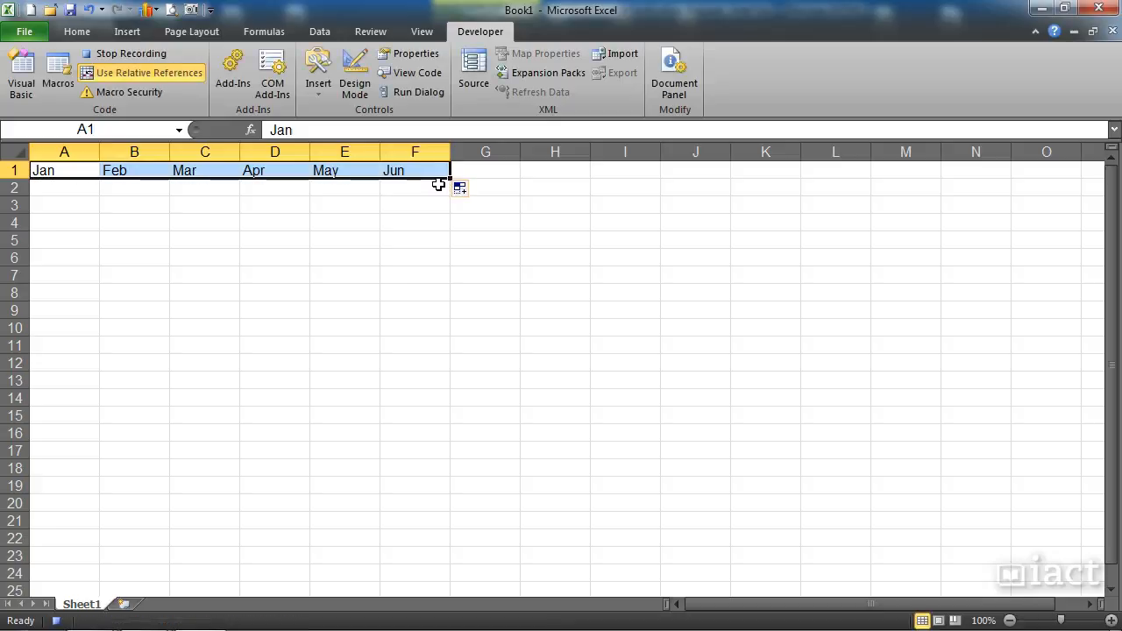
{"action": "left_click", "coordinate": [66, 191]}
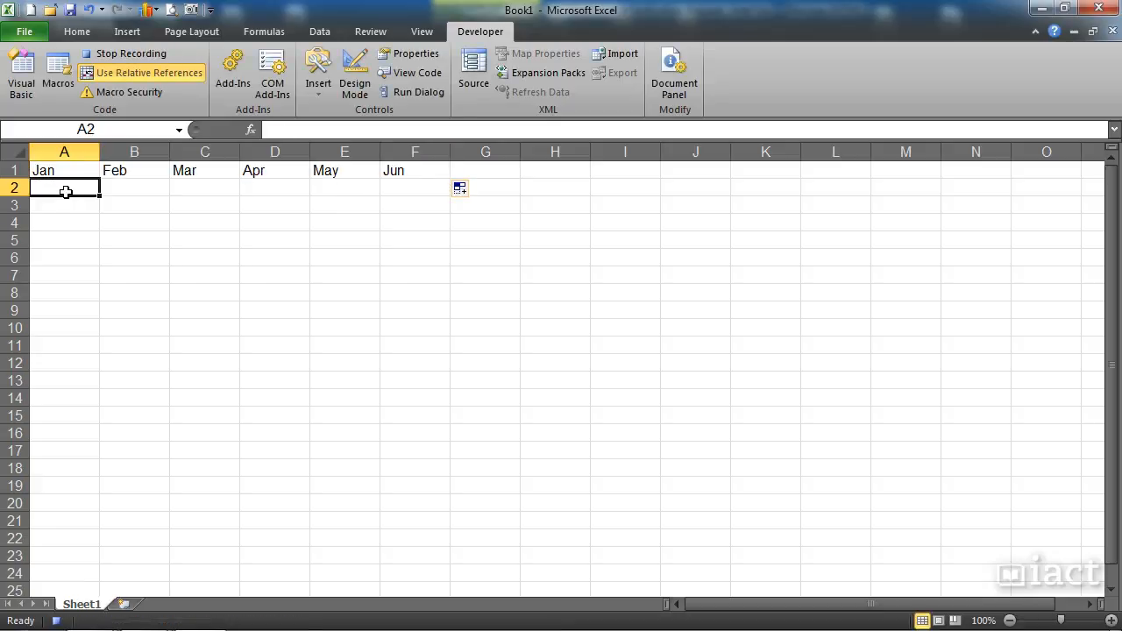
{"action": "left_click", "coordinate": [121, 53]}
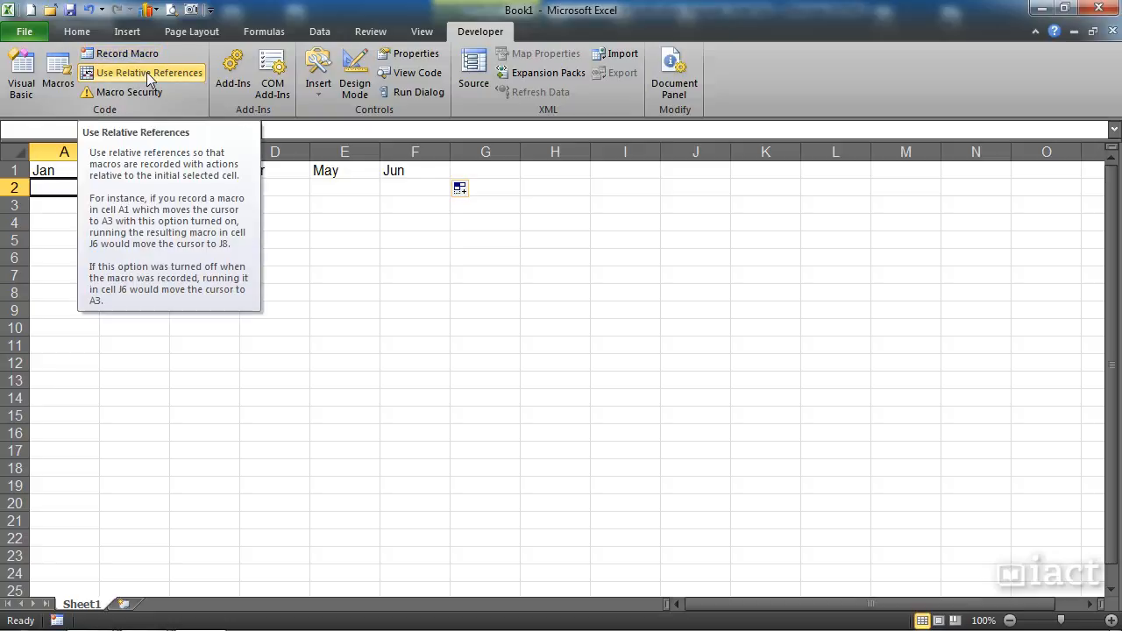
- Clear the months from A1:F1, run the macRelative macro from cell H5 and select H5 again
{"action": "left_click_drag", "start_coordinate": [87, 171], "coordinate": [426, 167]}
{"action": "key", "text": "Delete"}
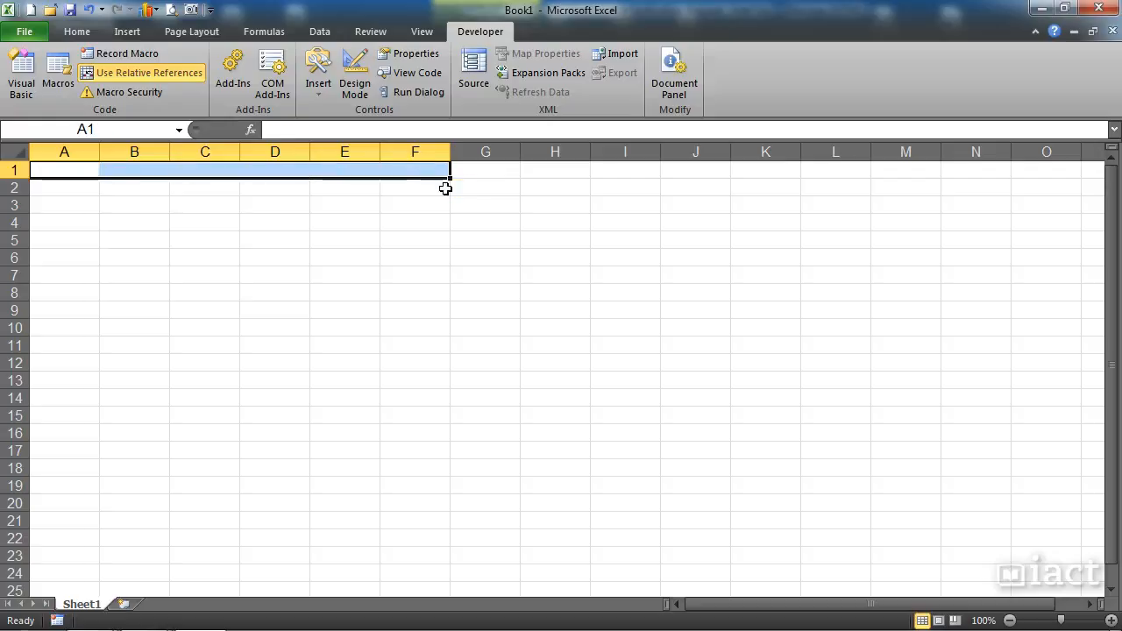
{"action": "left_click", "coordinate": [561, 238]}
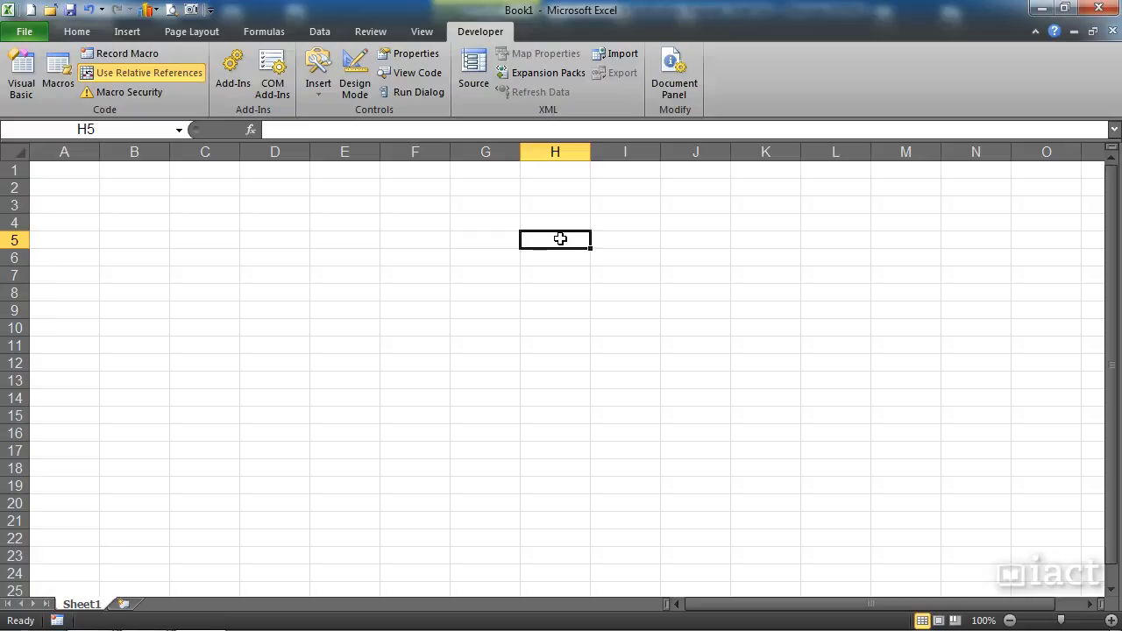
{"action": "left_click", "coordinate": [57, 81]}
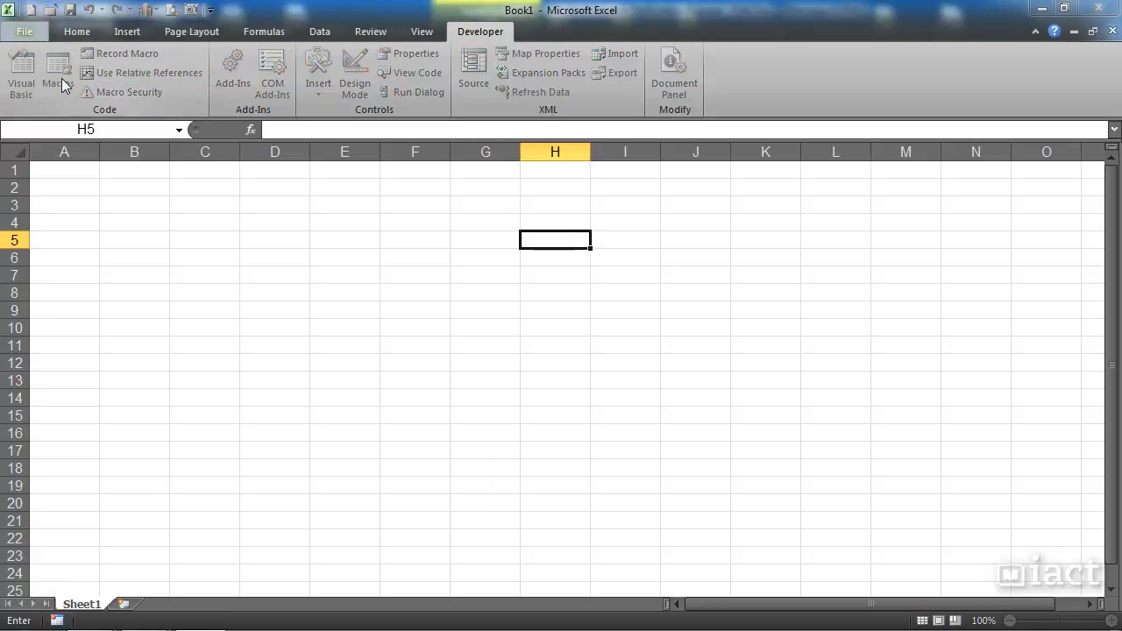
{"action": "left_click", "coordinate": [214, 273]}
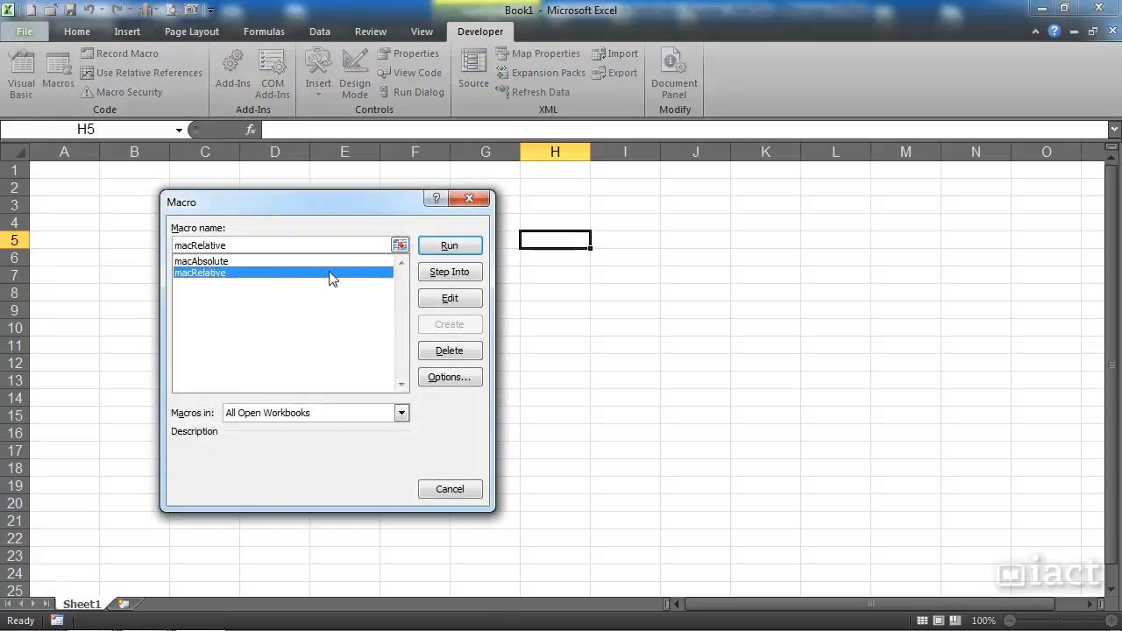
{"action": "left_click", "coordinate": [449, 247]}
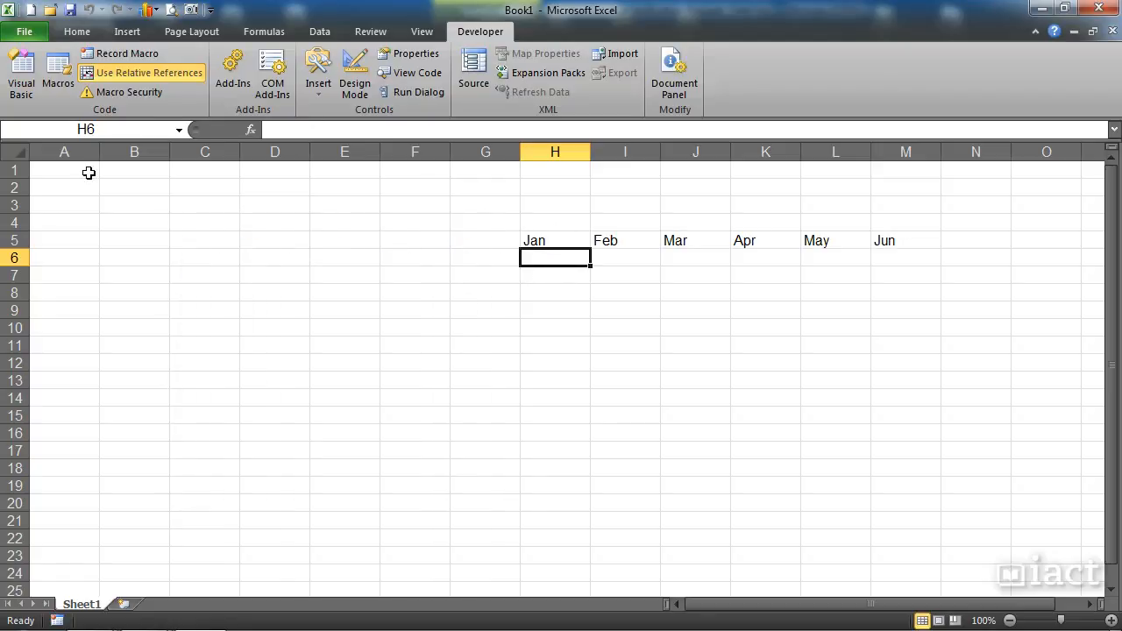
{"action": "left_click", "coordinate": [573, 240]}
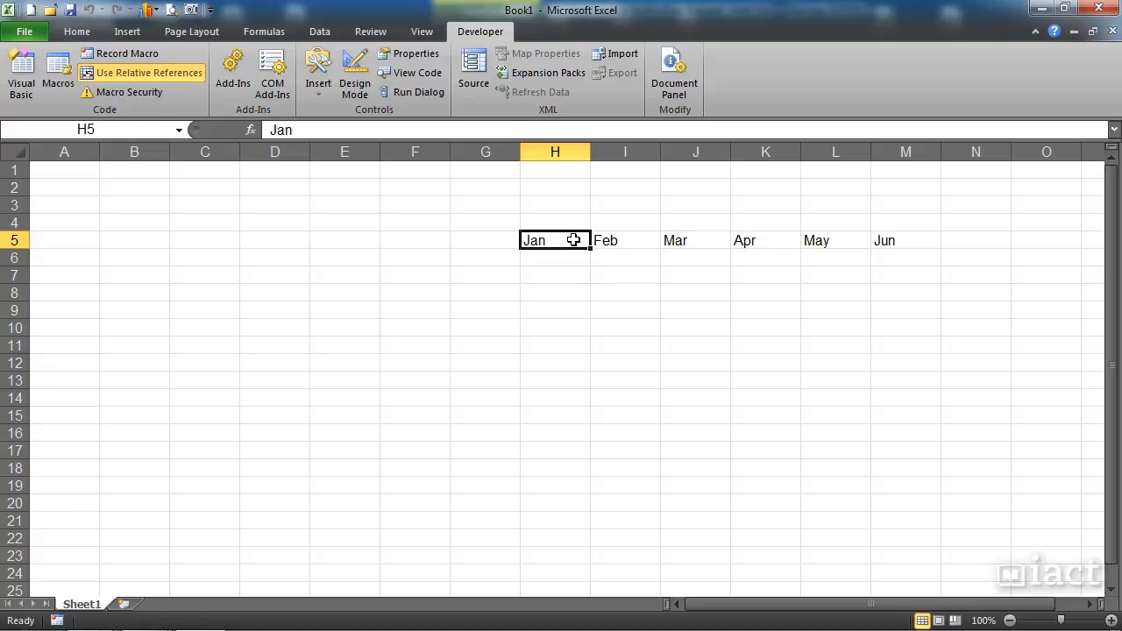